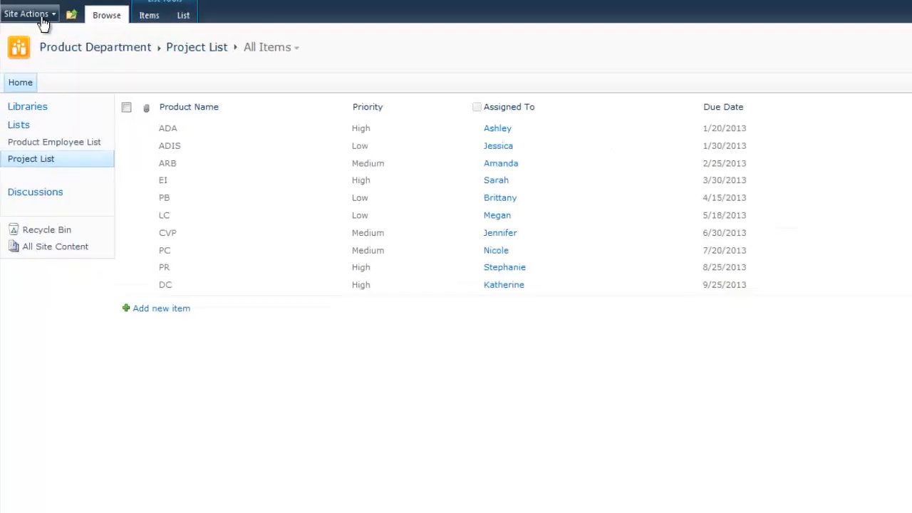
# Open the site's permissions page, then return to the Project List
pyautogui.click(42, 20)
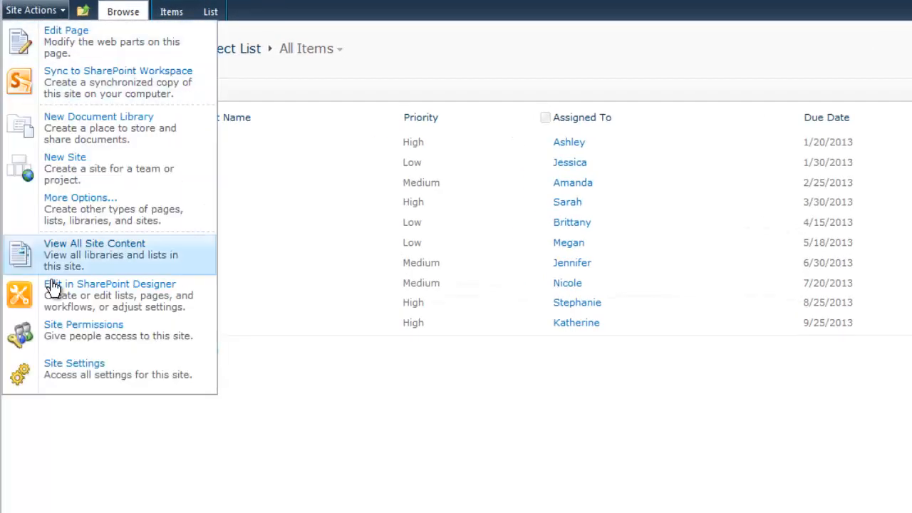
pyautogui.click(63, 335)
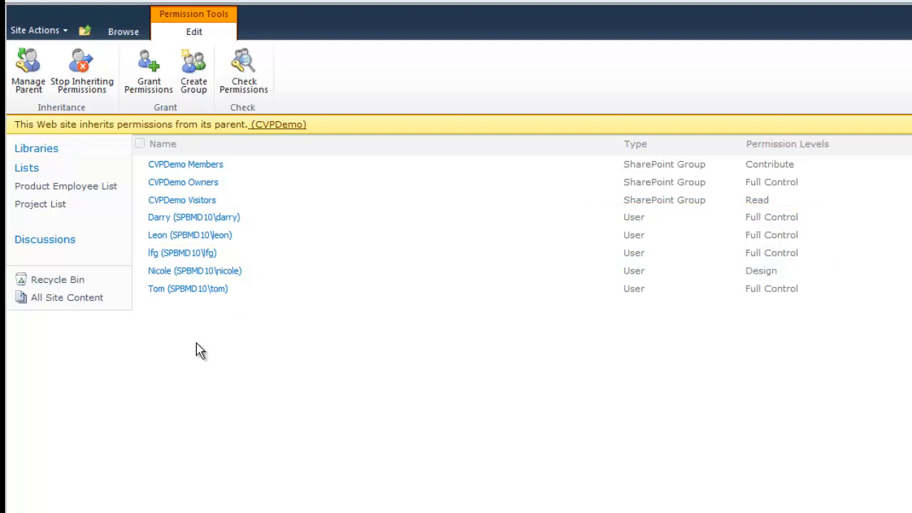
pyautogui.click(59, 207)
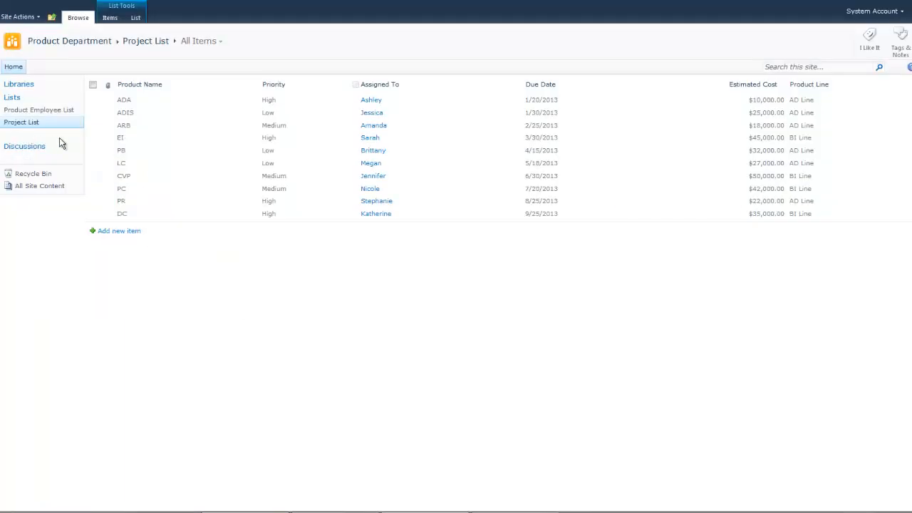
# Open the list's column permission settings and add a new permission part named ReadOnlyColumn
pyautogui.click(136, 18)
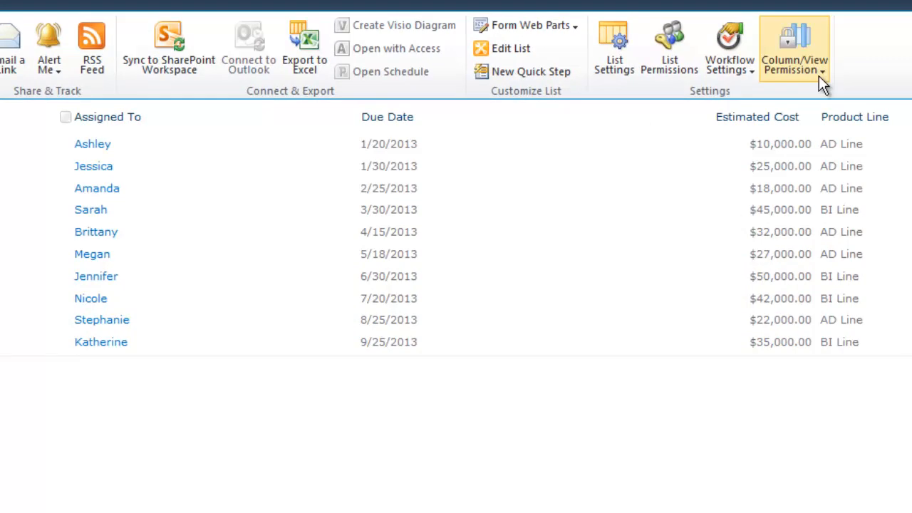
pyautogui.click(819, 79)
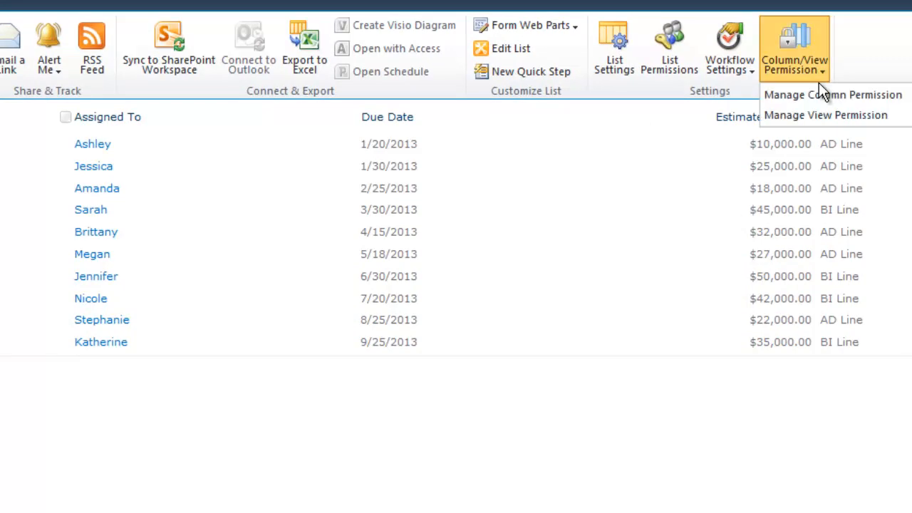
pyautogui.click(819, 93)
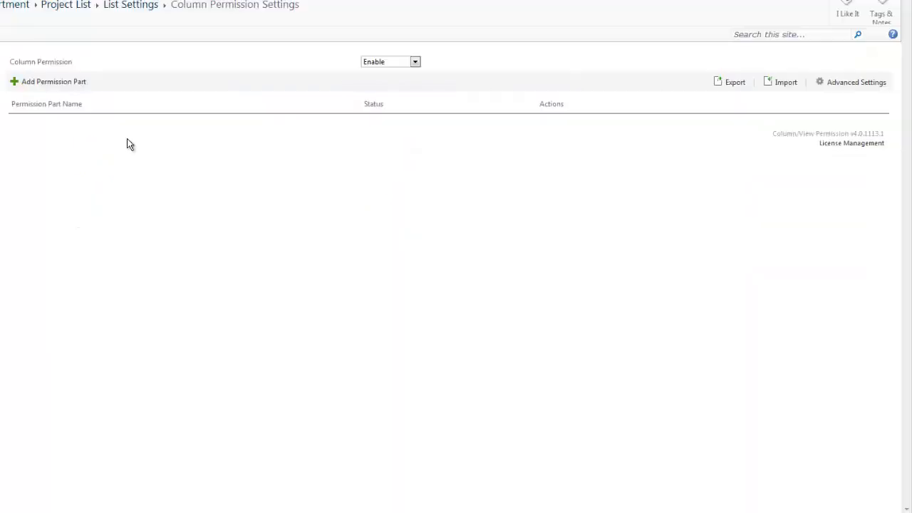
pyautogui.click(57, 85)
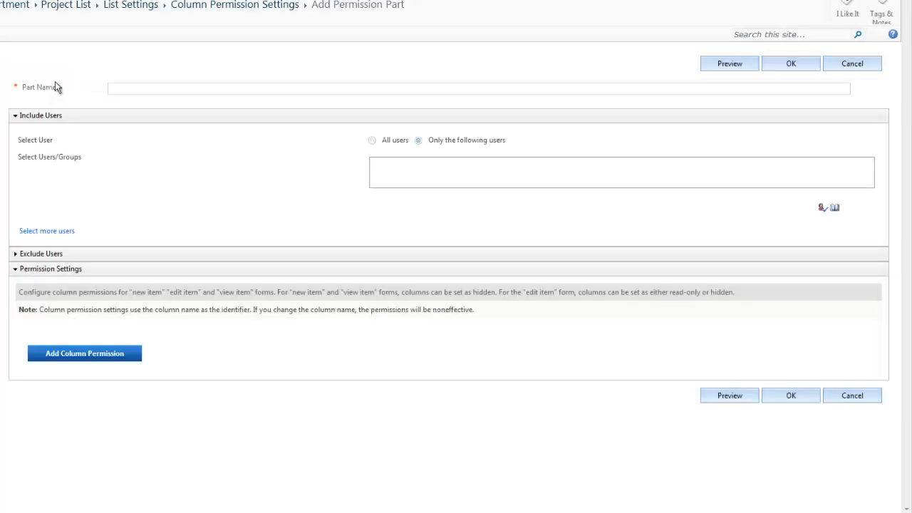
pyautogui.write('Read')
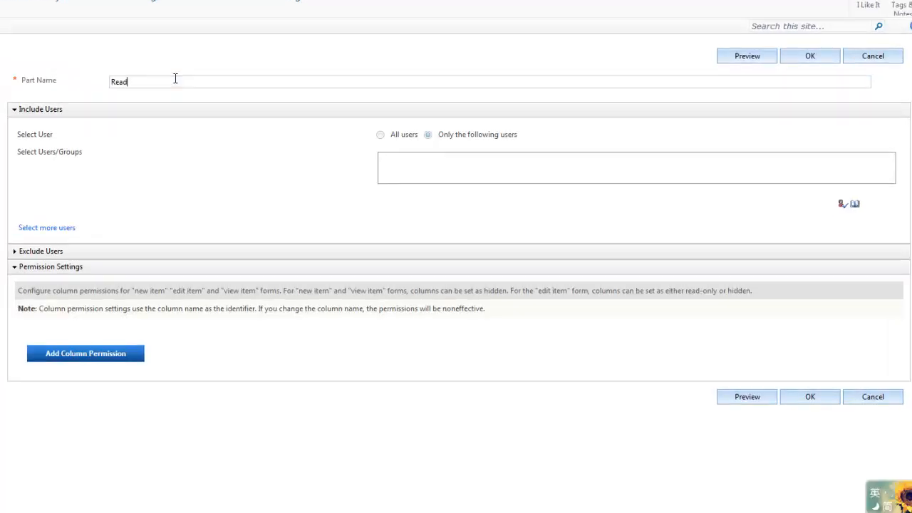
pyautogui.write('OnlyColumn')
# Include users from another list: site Product Department, list Product Employee List, user column Name
pyautogui.click(43, 229)
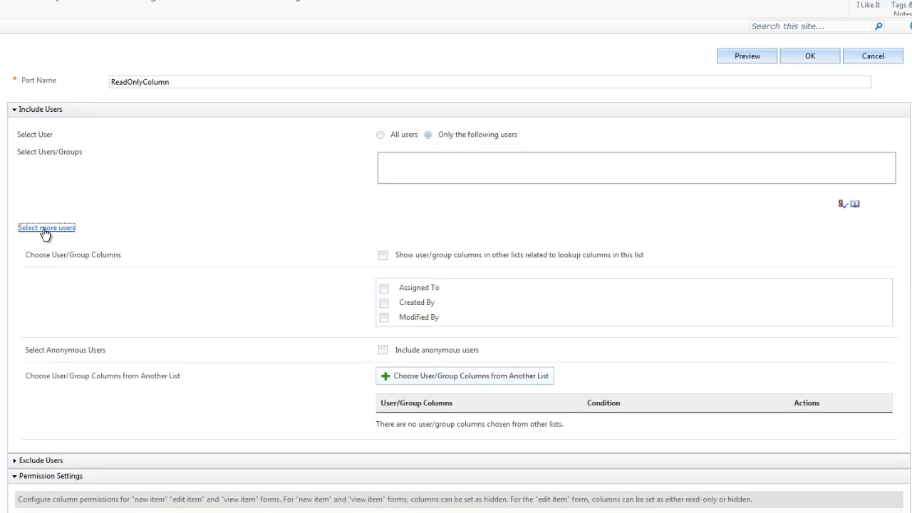
pyautogui.click(451, 383)
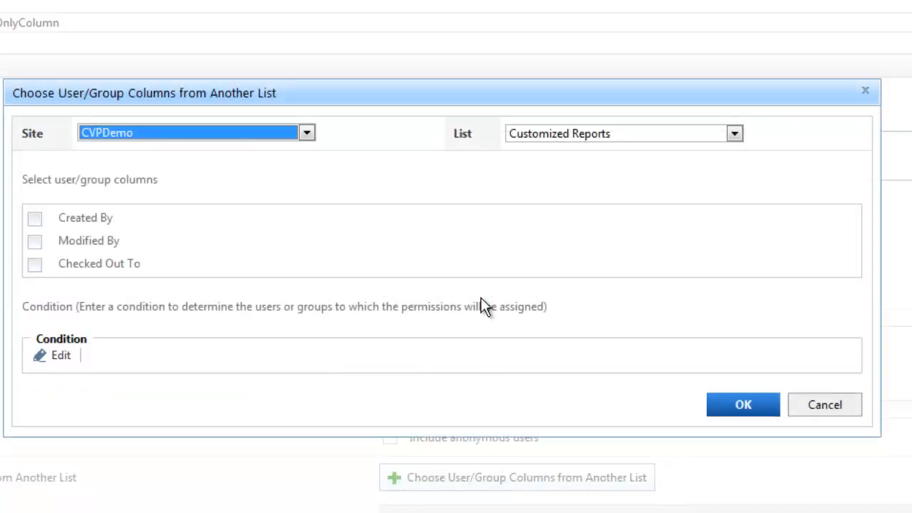
pyautogui.click(308, 132)
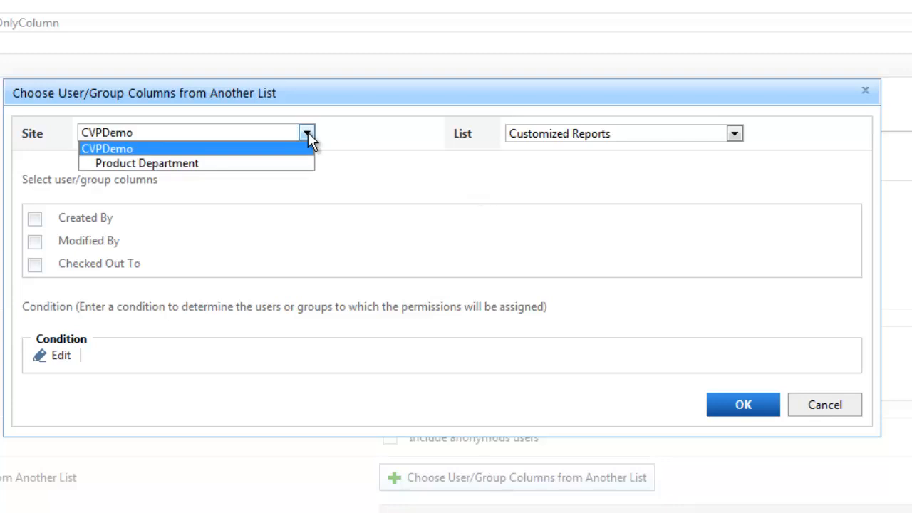
pyautogui.click(244, 163)
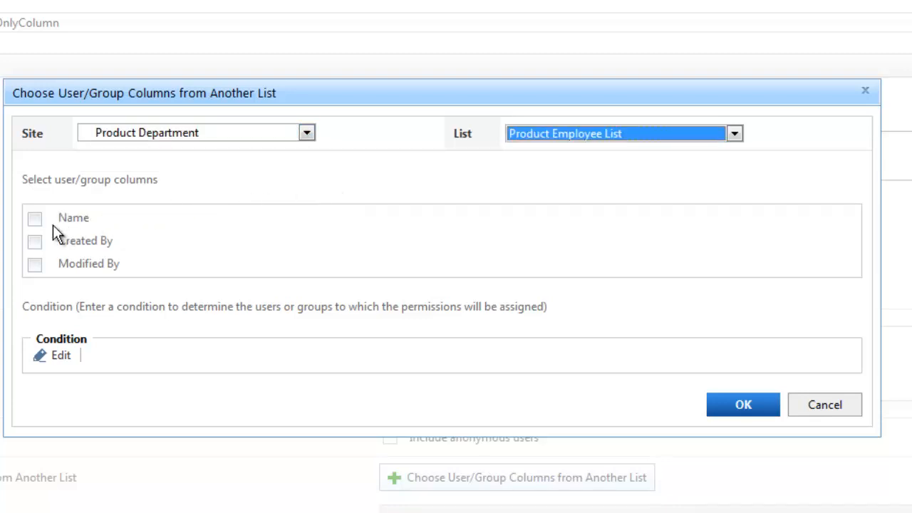
pyautogui.click(35, 218)
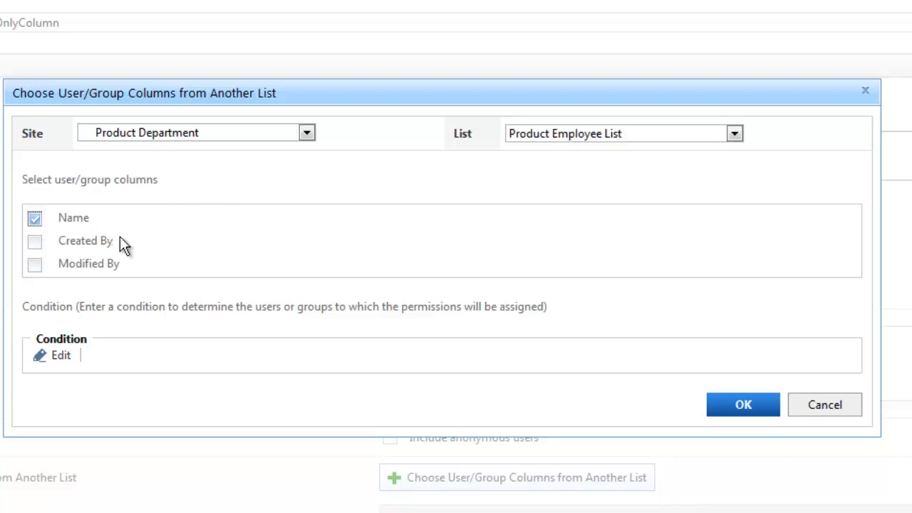
# Edit the user condition in Advanced mode, inserting the Product Employee List Job Title column followed by the == operator
pyautogui.click(60, 357)
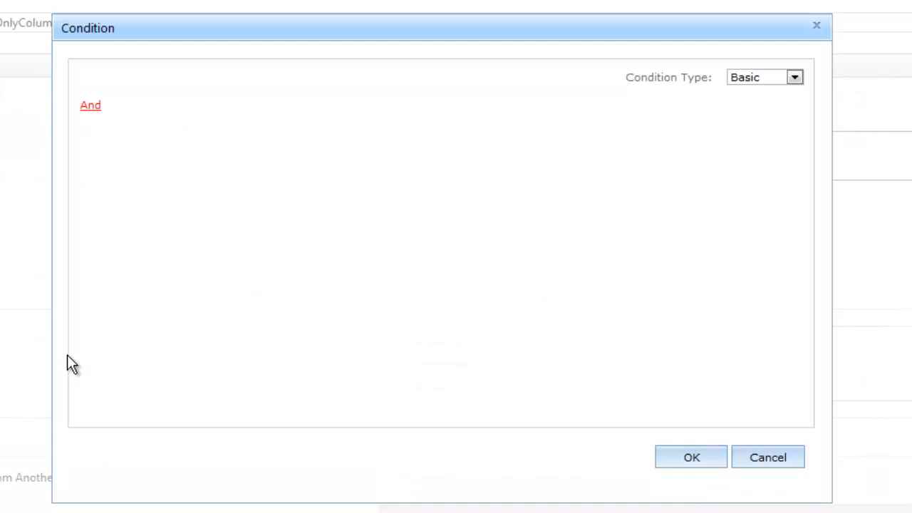
pyautogui.click(794, 76)
pyautogui.click(780, 108)
pyautogui.click(484, 302)
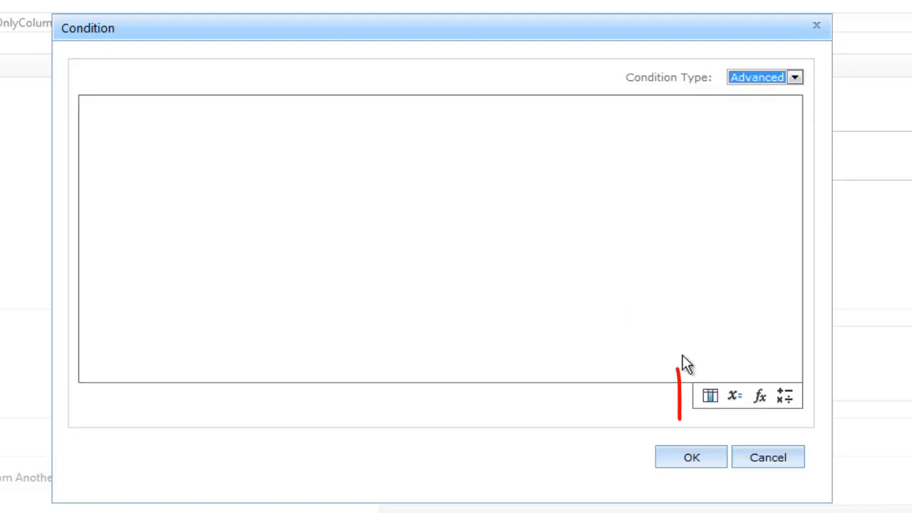
pyautogui.click(716, 400)
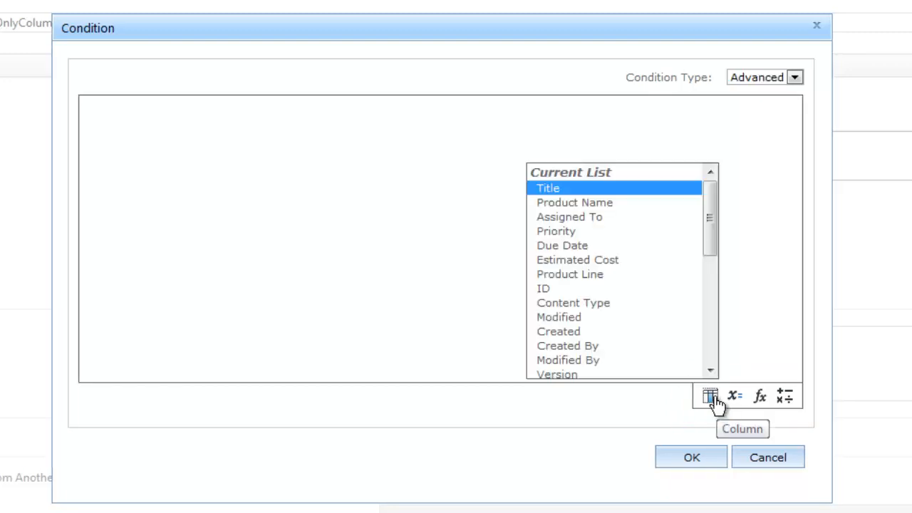
pyautogui.moveTo(709, 240); pyautogui.dragTo(713, 325)
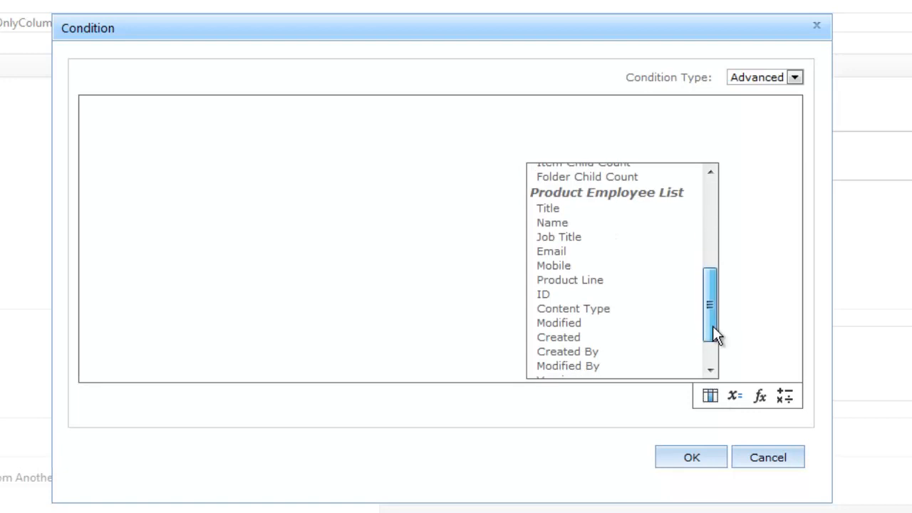
pyautogui.click(567, 242)
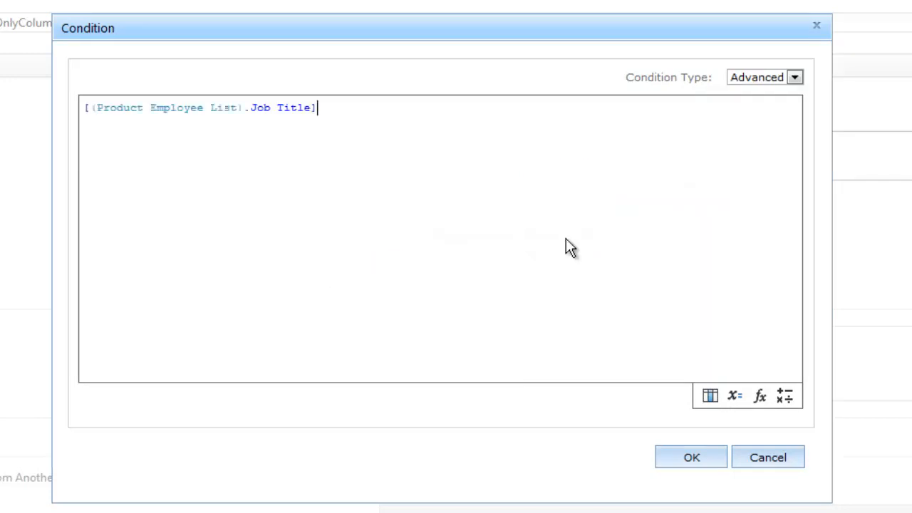
pyautogui.click(784, 397)
pyautogui.click(647, 332)
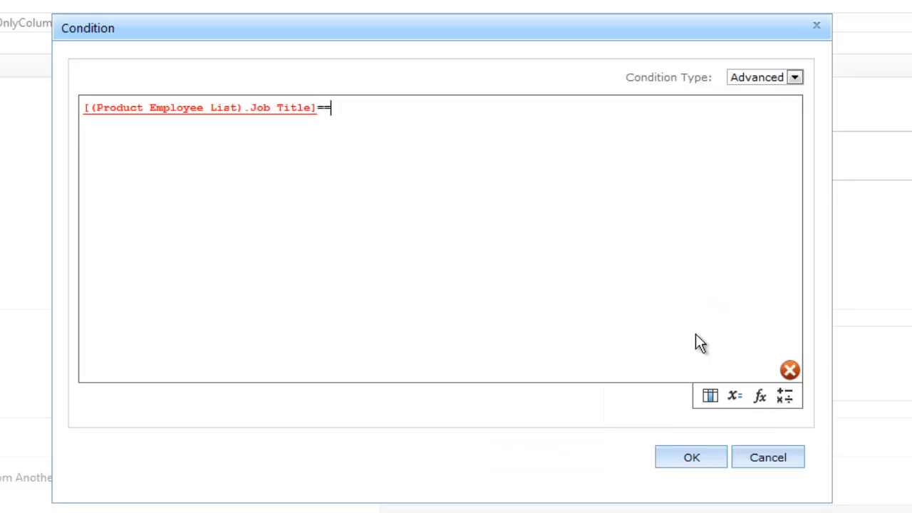
# Complete the condition with ToText("Manager") and confirm both the condition and the user column selection
pyautogui.click(761, 397)
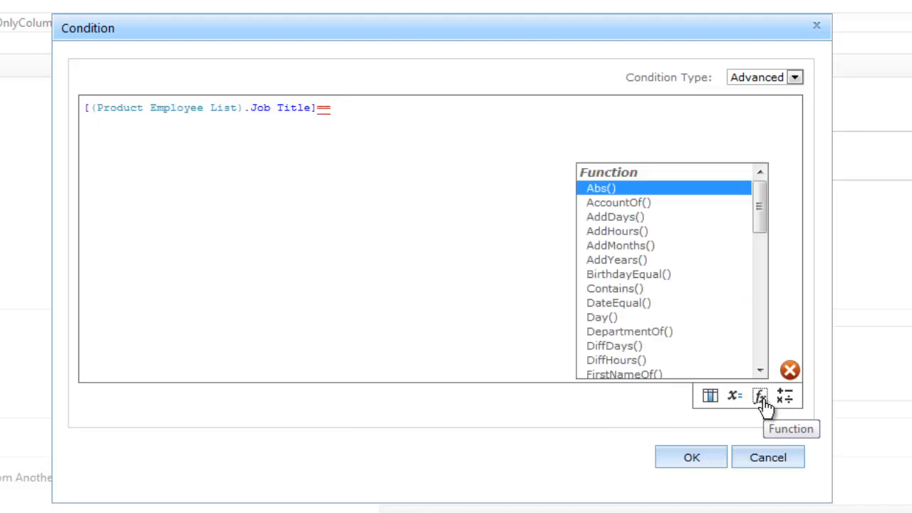
pyautogui.scroll(-10, 763, 313)
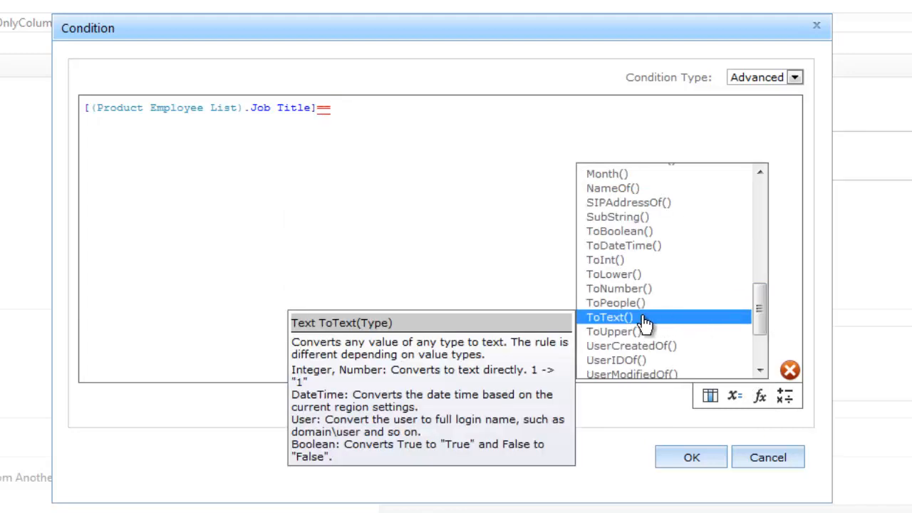
pyautogui.click(643, 319)
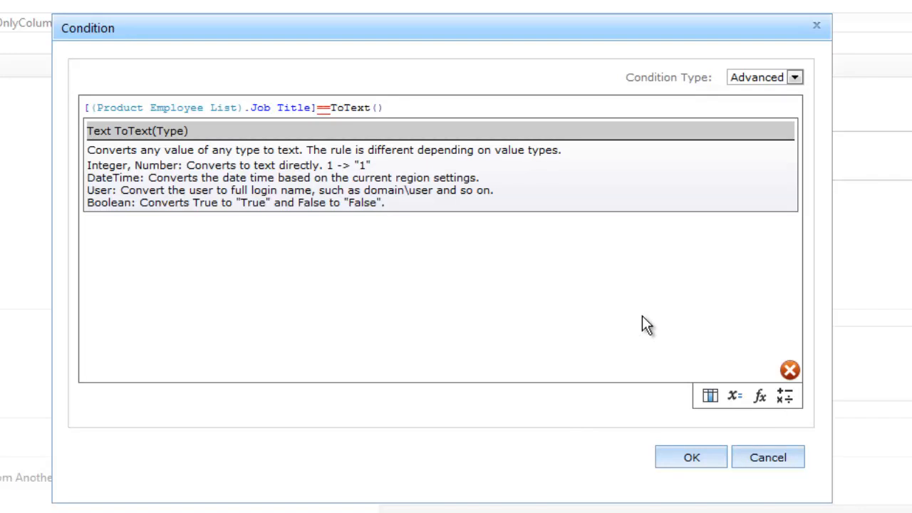
pyautogui.write('""')
pyautogui.press('Left')
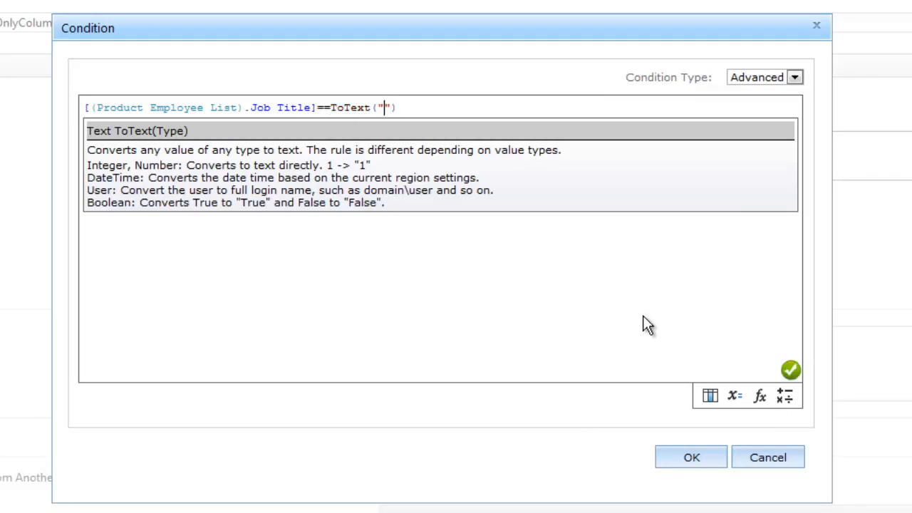
pyautogui.write('Manager')
pyautogui.click(643, 308)
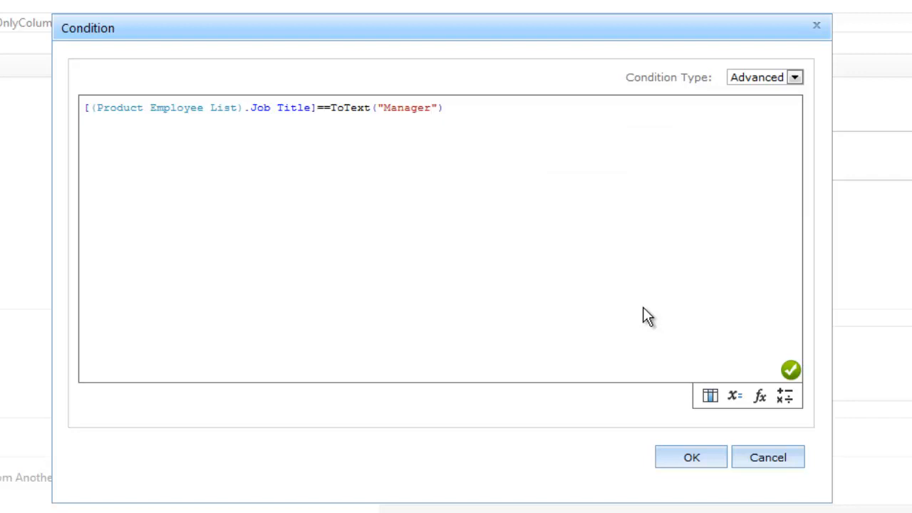
pyautogui.click(689, 456)
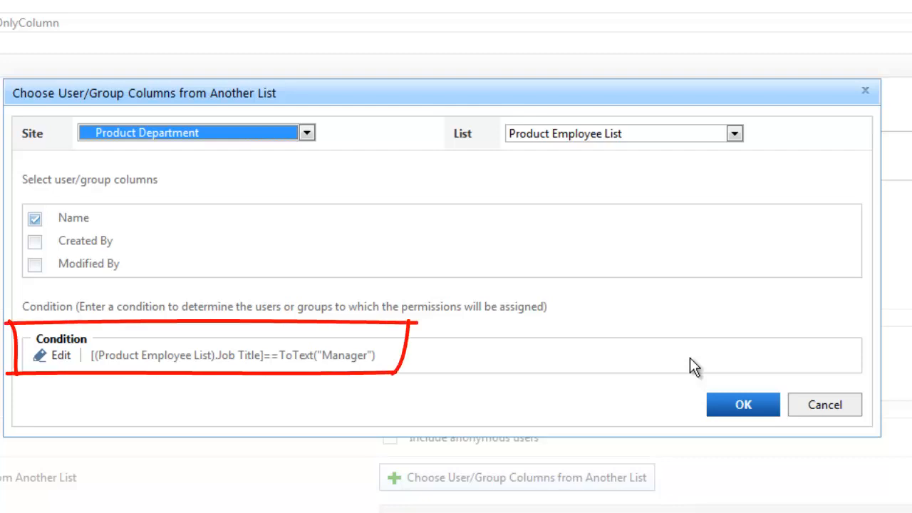
pyautogui.click(744, 405)
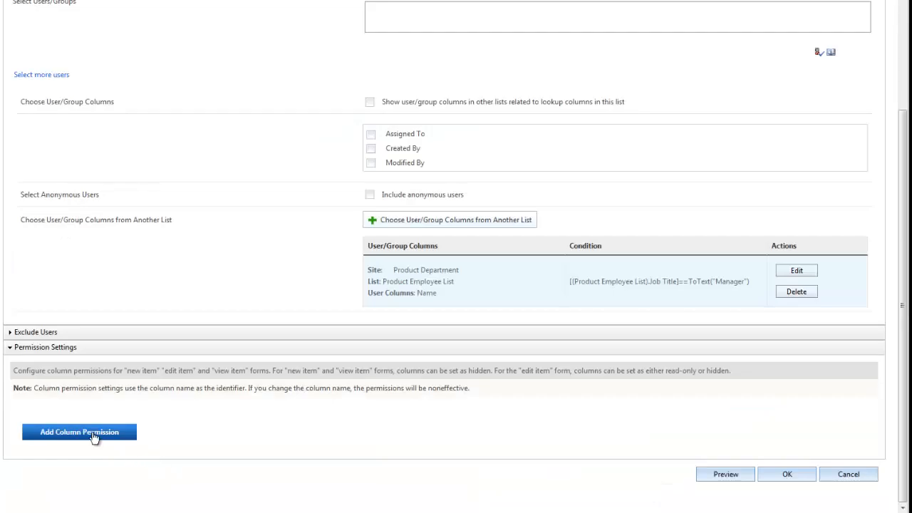
# Add a column permission making Estimated Cost read-only on the Edit Item Form
pyautogui.click(93, 433)
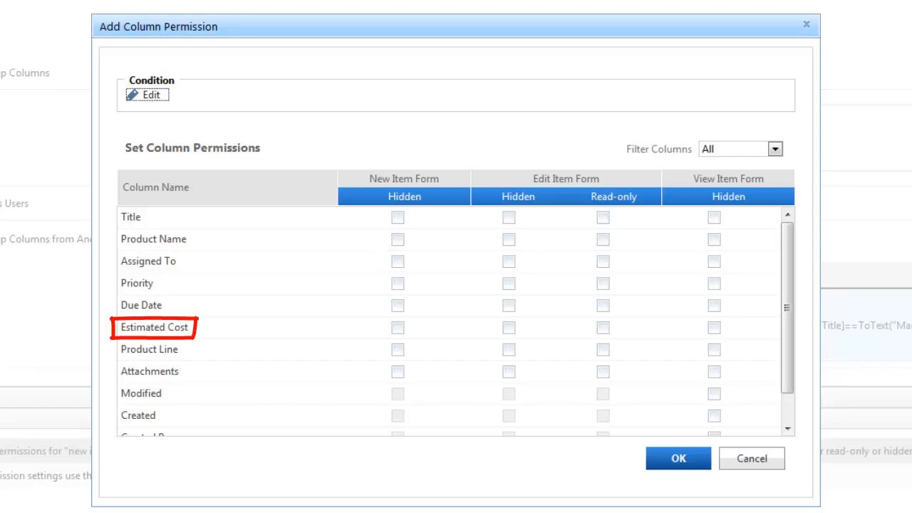
pyautogui.click(602, 330)
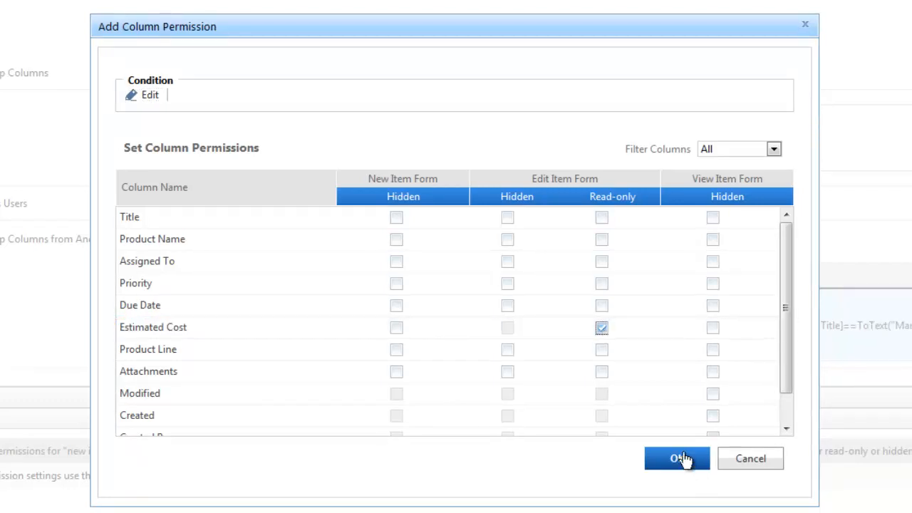
pyautogui.click(681, 459)
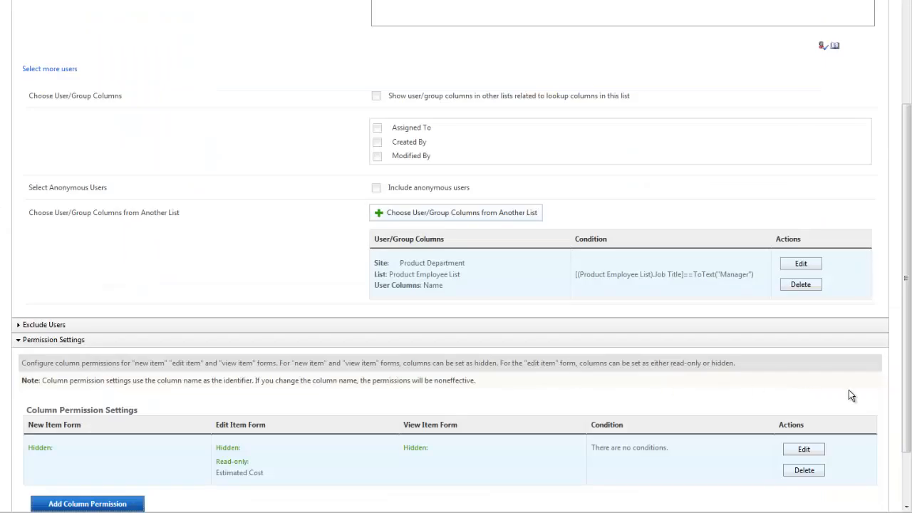
# Preview the ReadOnlyColumn permission part, close the preview, and save the part
pyautogui.scroll(-2, 538, 451)
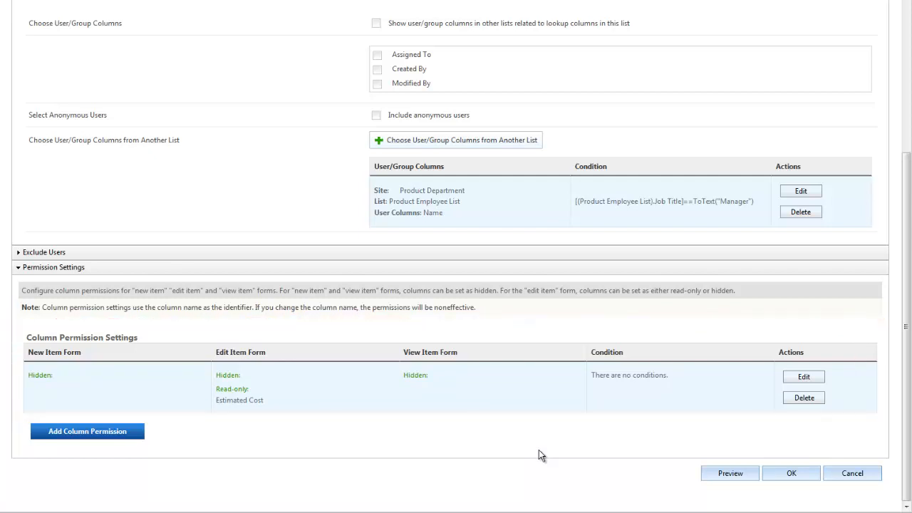
pyautogui.click(731, 473)
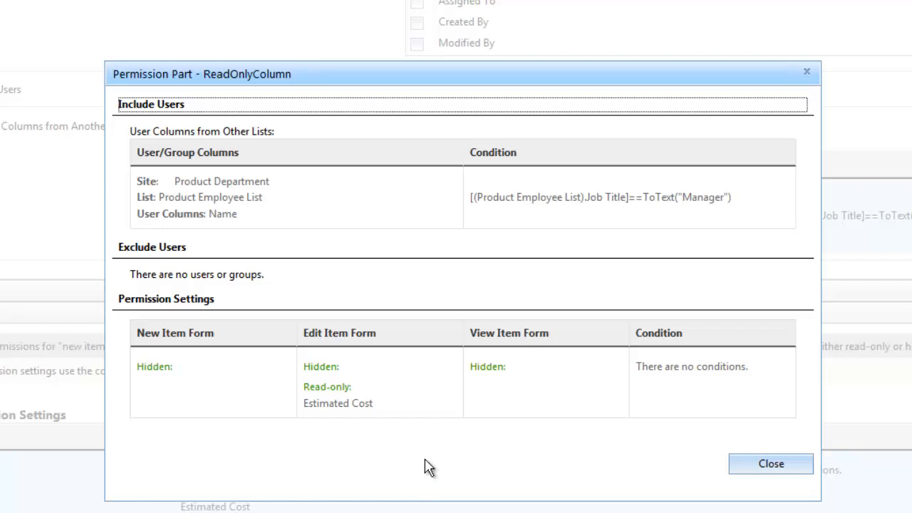
pyautogui.click(791, 469)
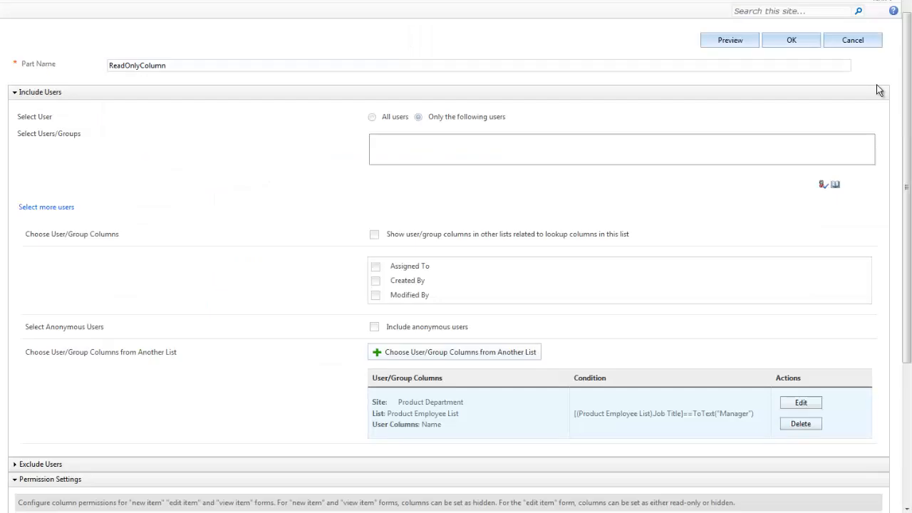
pyautogui.click(796, 43)
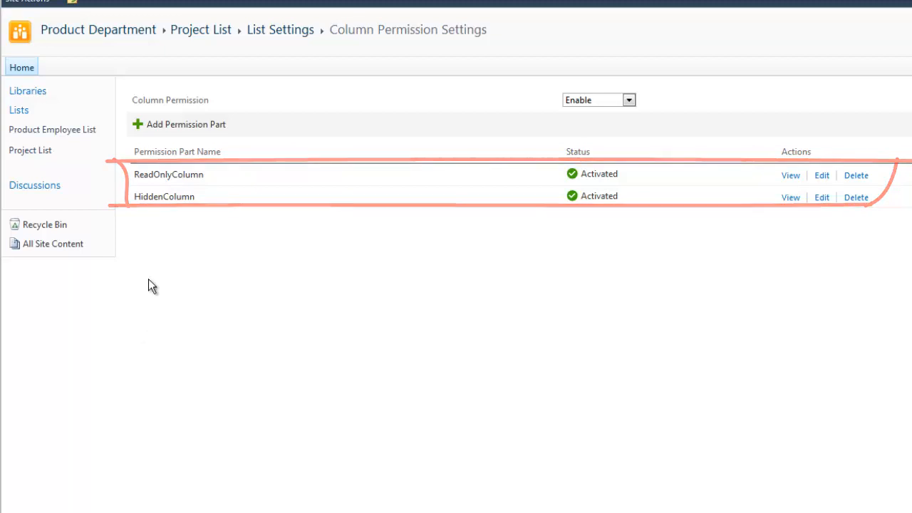
# Open the Project List and sign in as a different user, entering the manager's account name and password
pyautogui.click(28, 151)
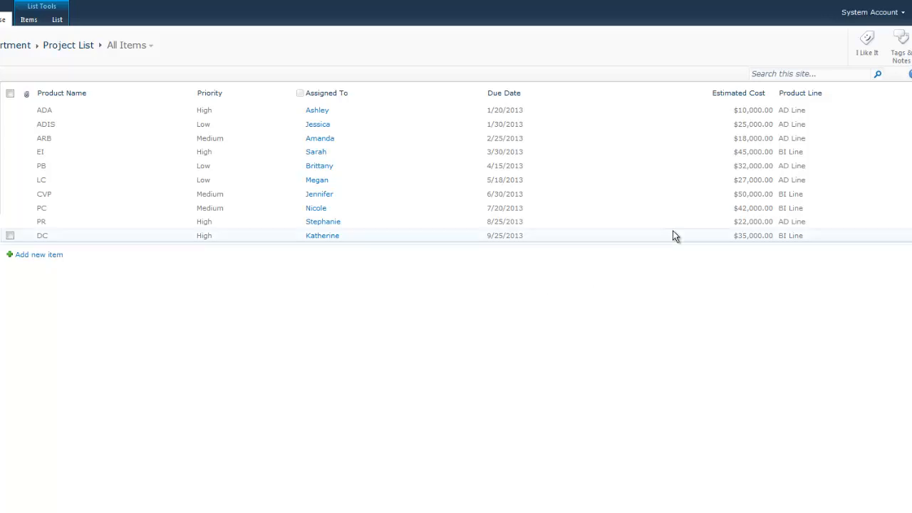
pyautogui.click(884, 16)
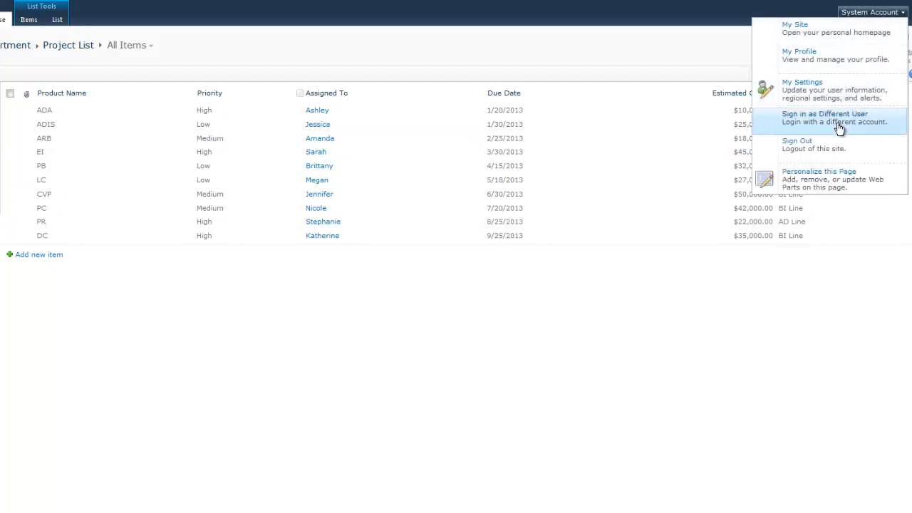
pyautogui.click(840, 128)
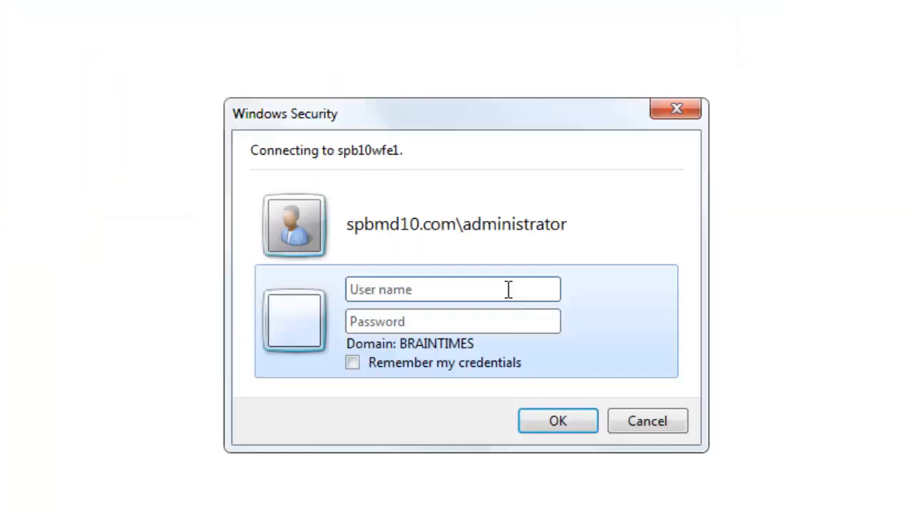
pyautogui.click(507, 289)
pyautogui.write('spbmd10\\Leon')
pyautogui.press('Tab')
pyautogui.write('•••••••••')
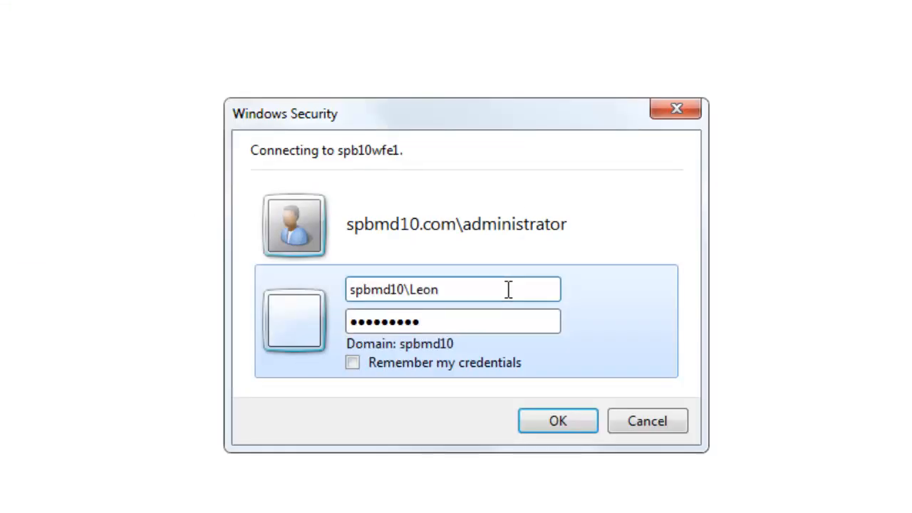
pyautogui.click(557, 414)
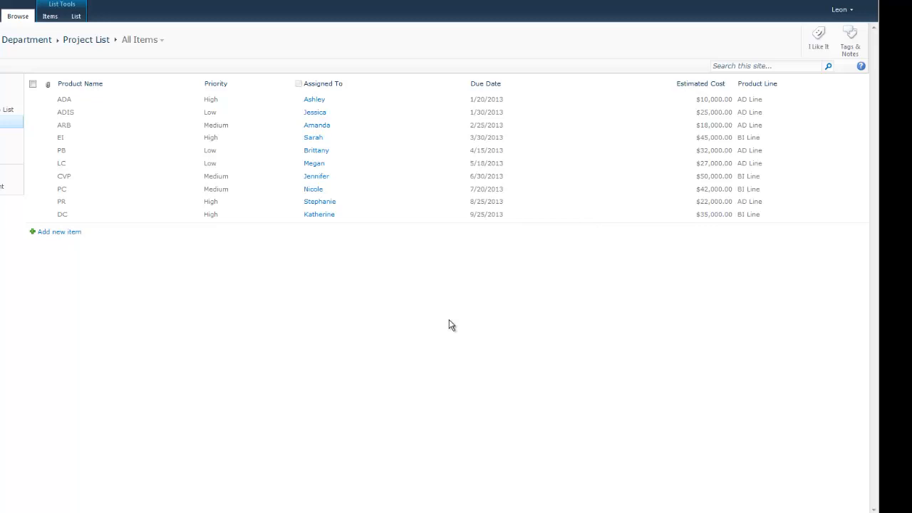
# Open the EI item's edit form to inspect the Estimated Cost field, then save the form
pyautogui.click(33, 138)
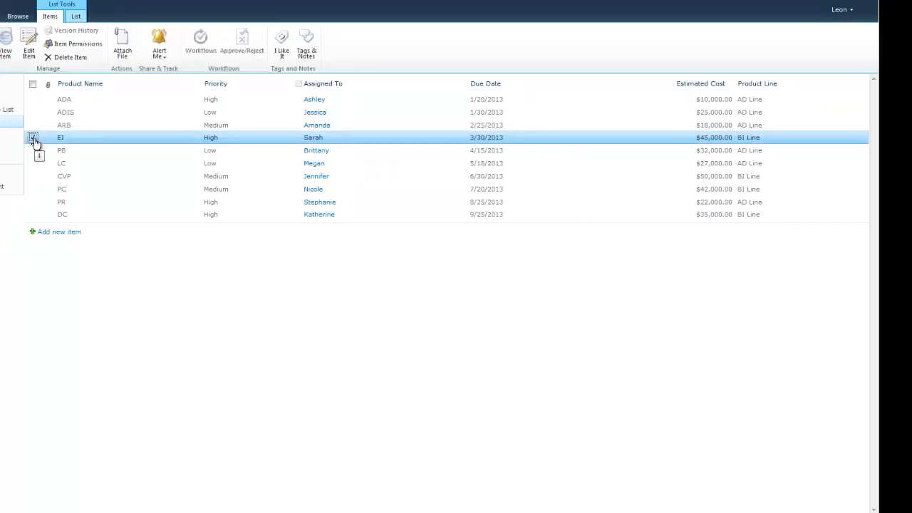
pyautogui.click(28, 44)
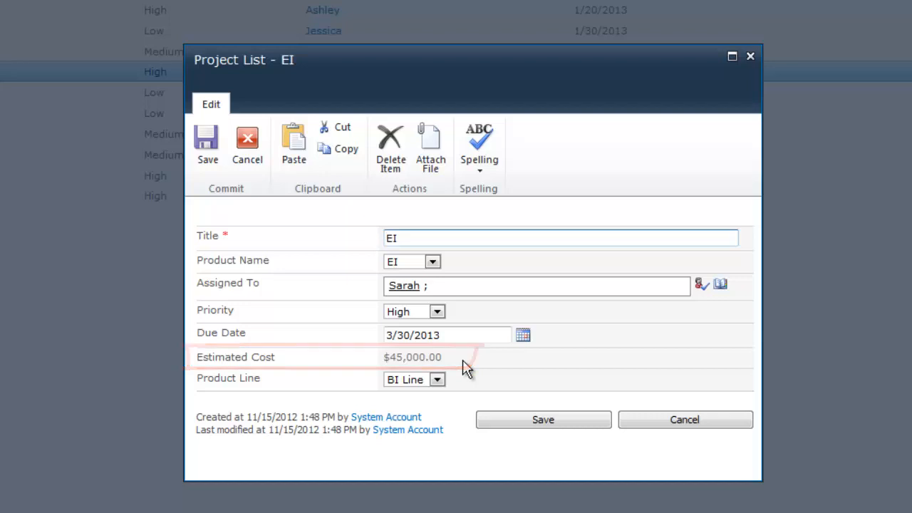
pyautogui.click(535, 426)
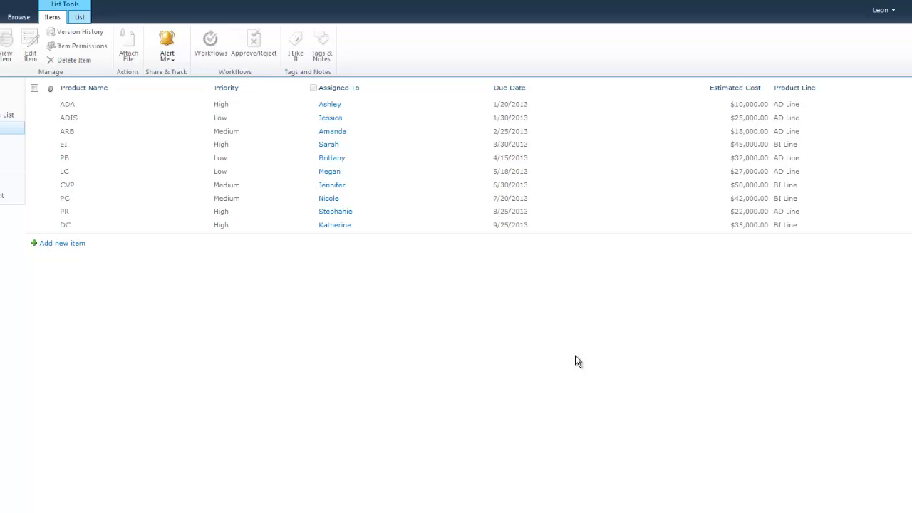
# Sign in as a different user through the account menu and confirm the Windows Security dialog
pyautogui.click(882, 10)
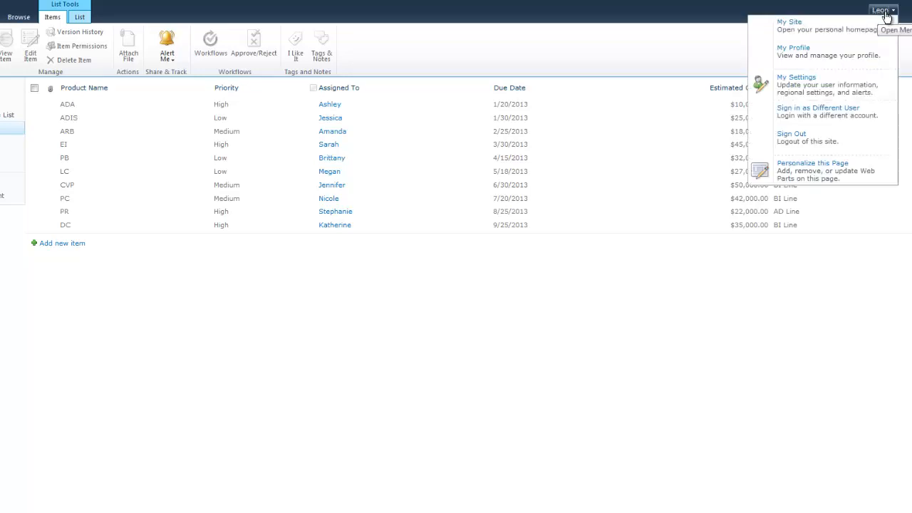
pyautogui.click(839, 117)
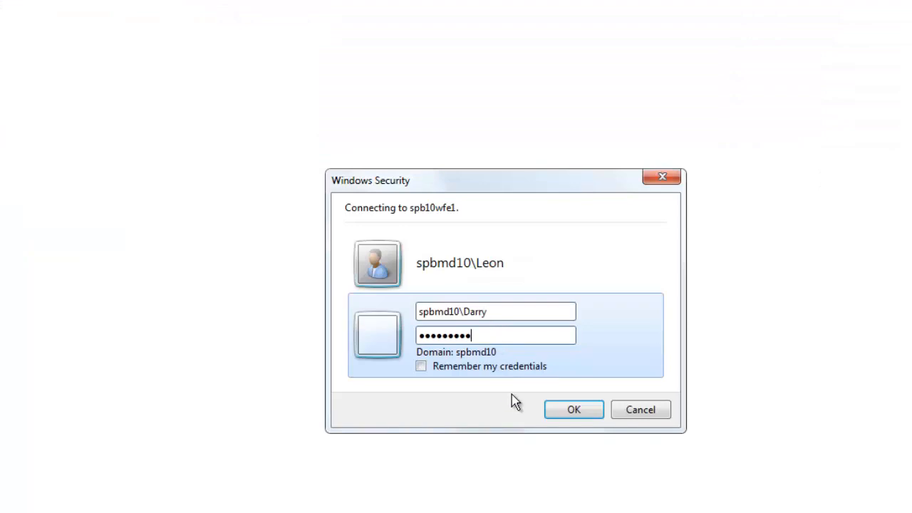
pyautogui.click(568, 415)
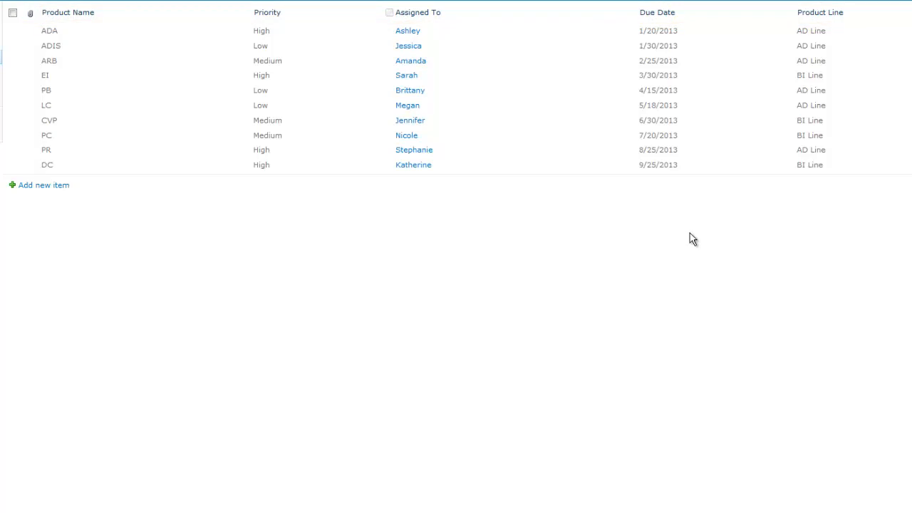
# Open the PC item's edit form to inspect which columns appear, then cancel the form
pyautogui.click(54, 188)
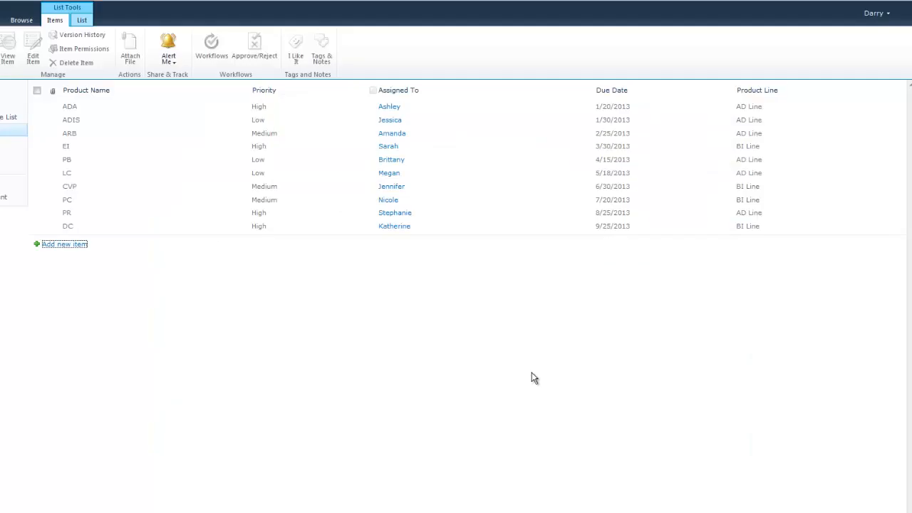
pyautogui.click(37, 201)
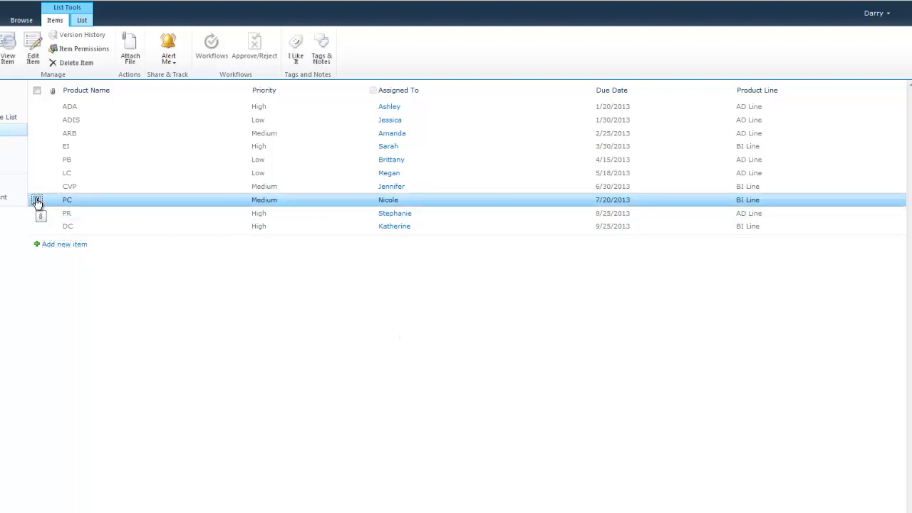
pyautogui.click(34, 57)
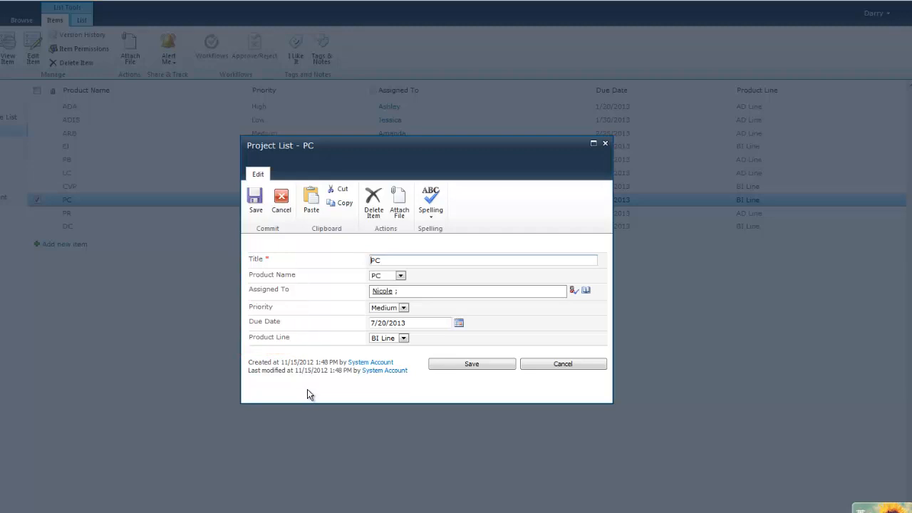
pyautogui.click(555, 368)
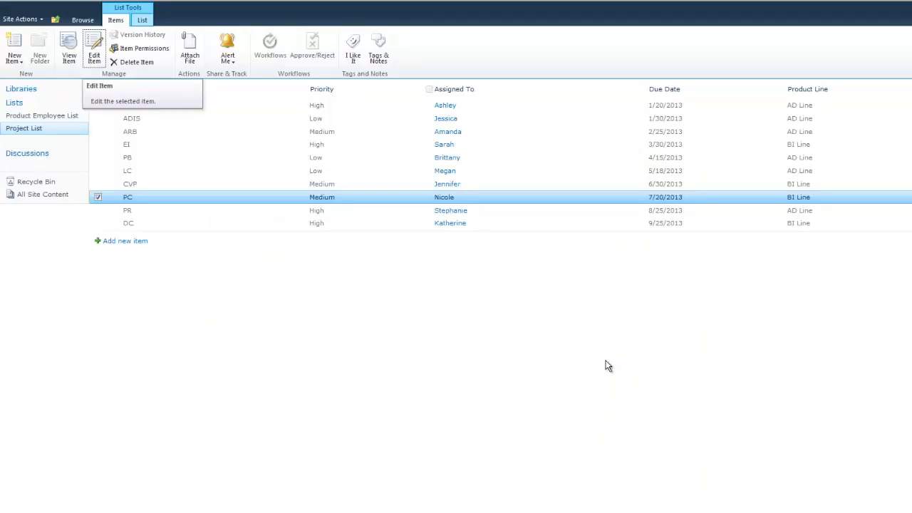